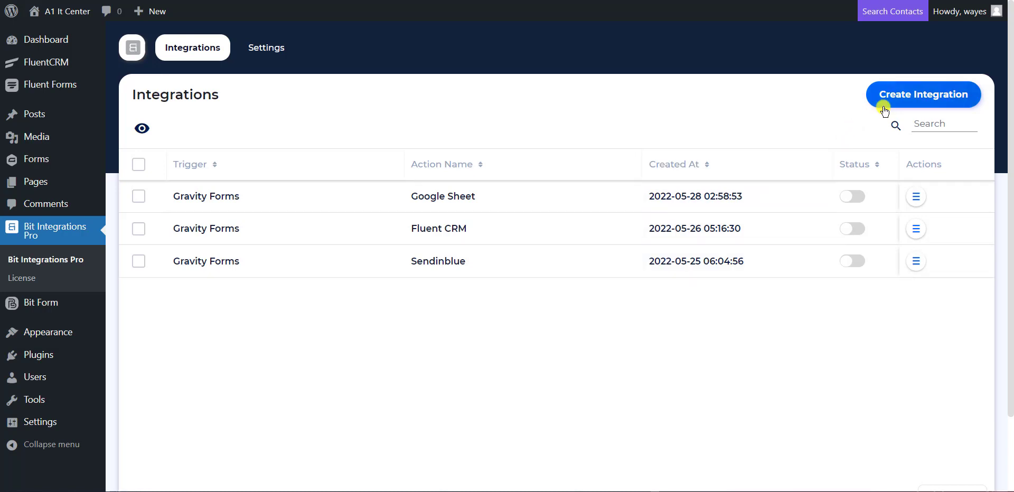
- Start a new integration from the Bit Integrations Integrations page
left_click(914, 103)
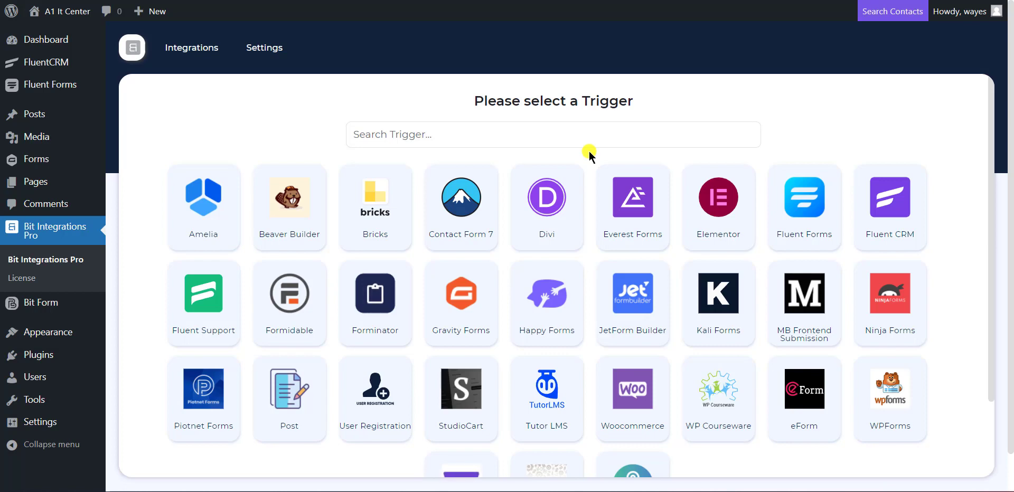
- Set the Gravity Forms 'Contact Us' form as the trigger and continue to actions
left_click(466, 316)
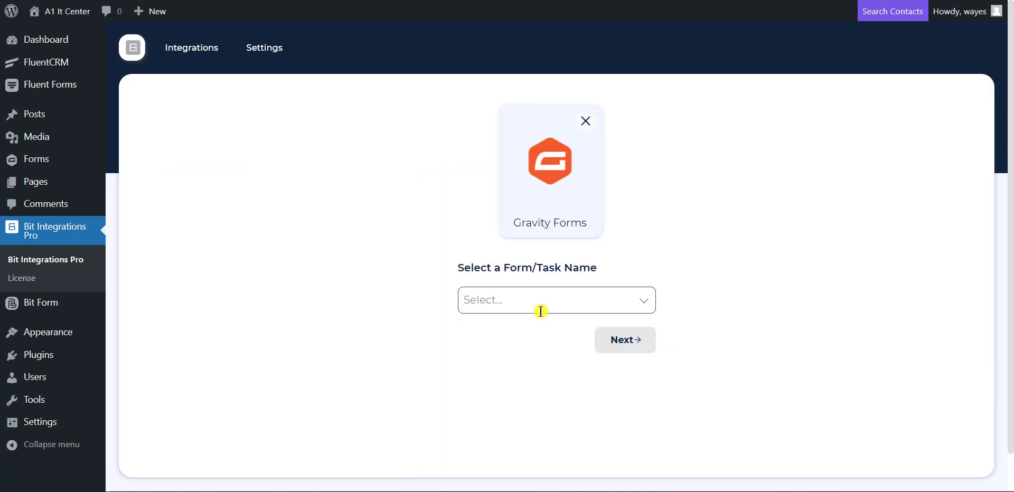
left_click(539, 309)
left_click(537, 339)
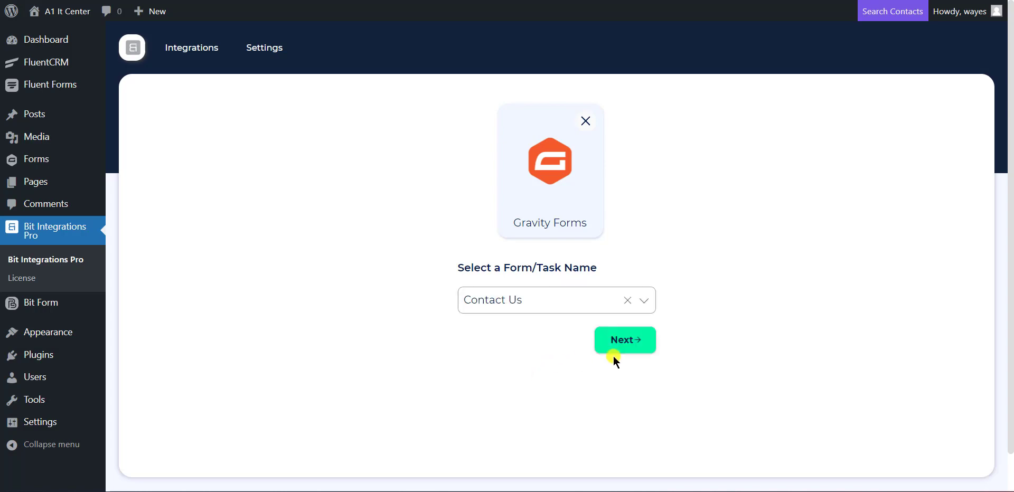
left_click(626, 340)
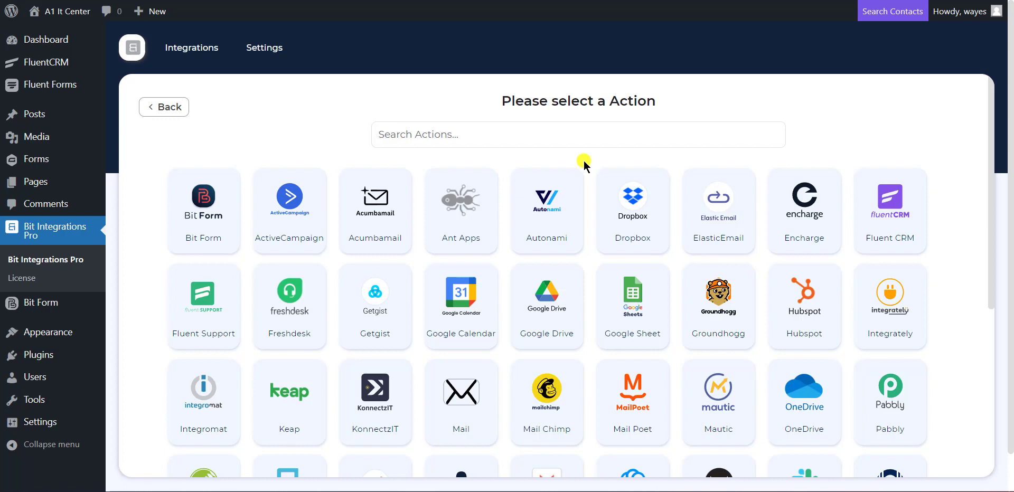
- Search for ElasticEmail and pick it as the action, noting the prefilled name and API Key field
left_click(587, 137)
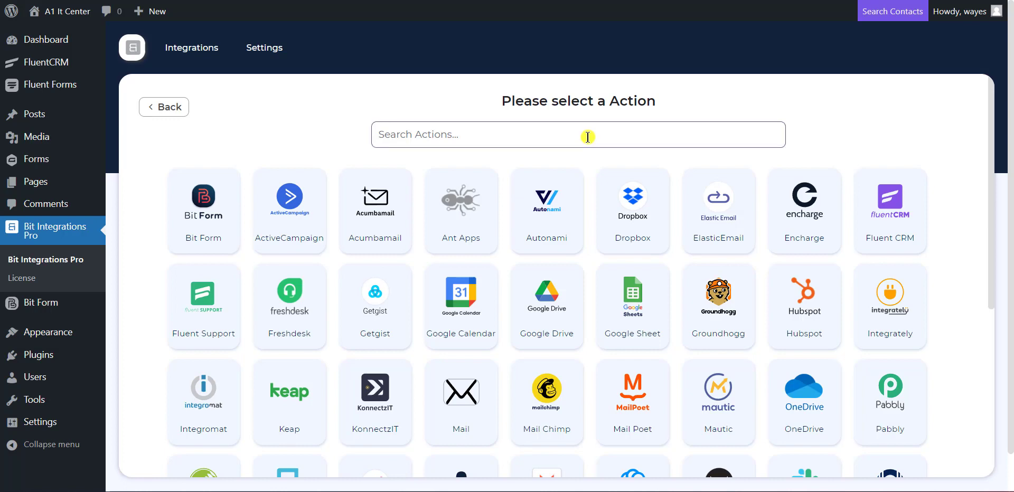
type("Elasti")
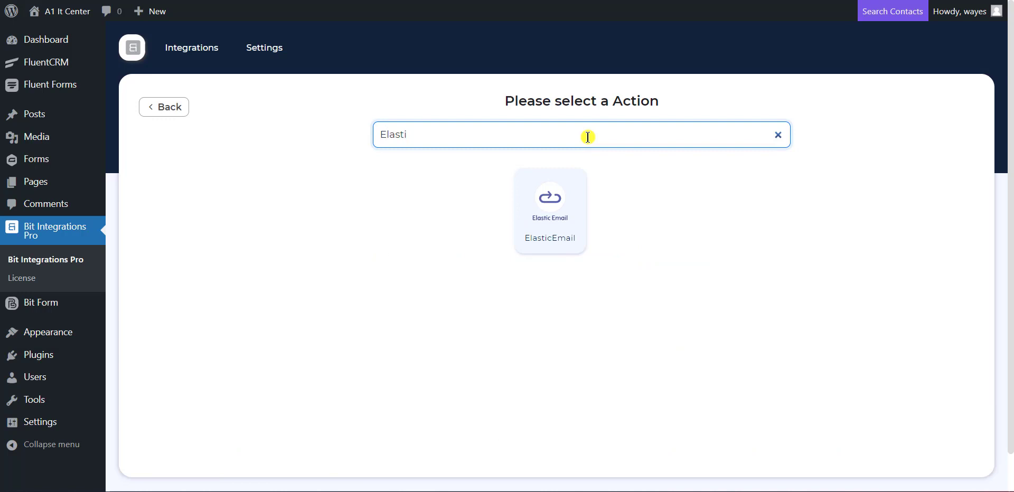
type("cEmail")
left_click(549, 205)
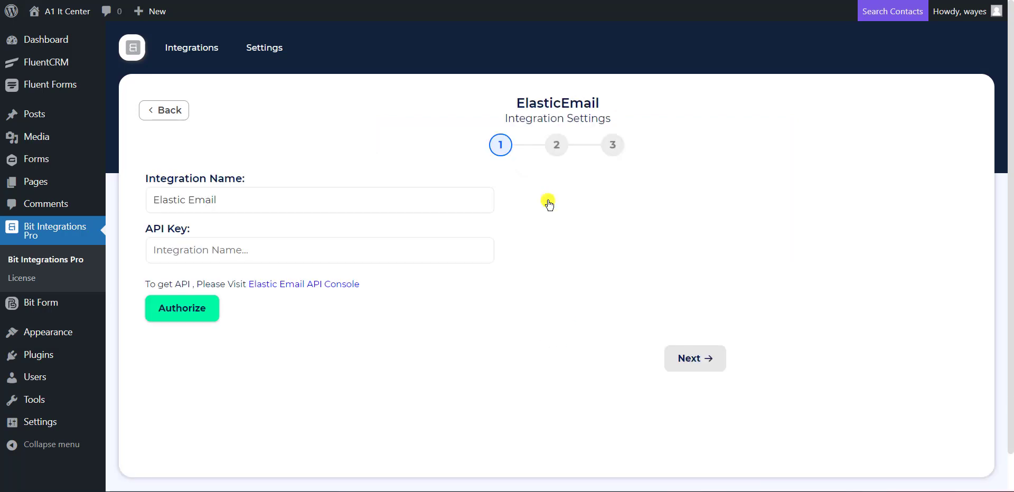
left_click_drag(280, 203, 152, 203)
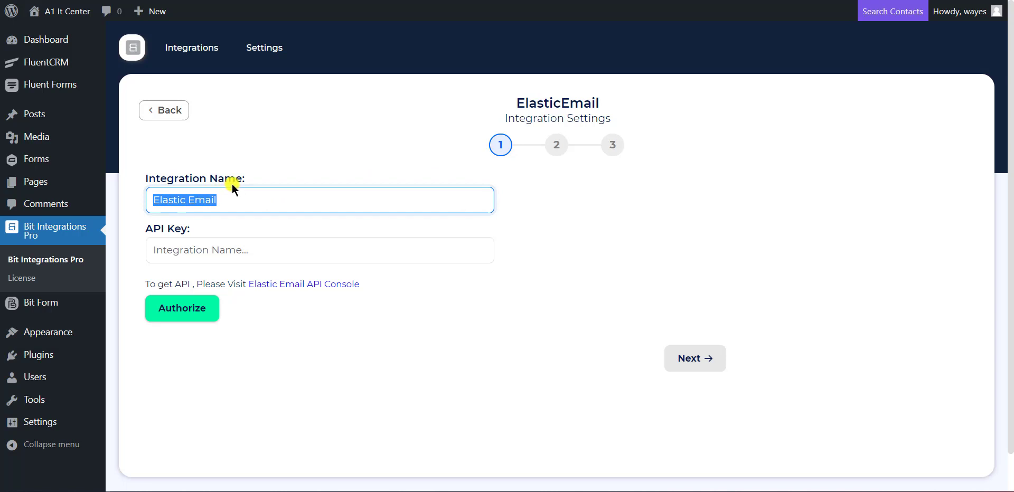
left_click_drag(137, 227, 189, 229)
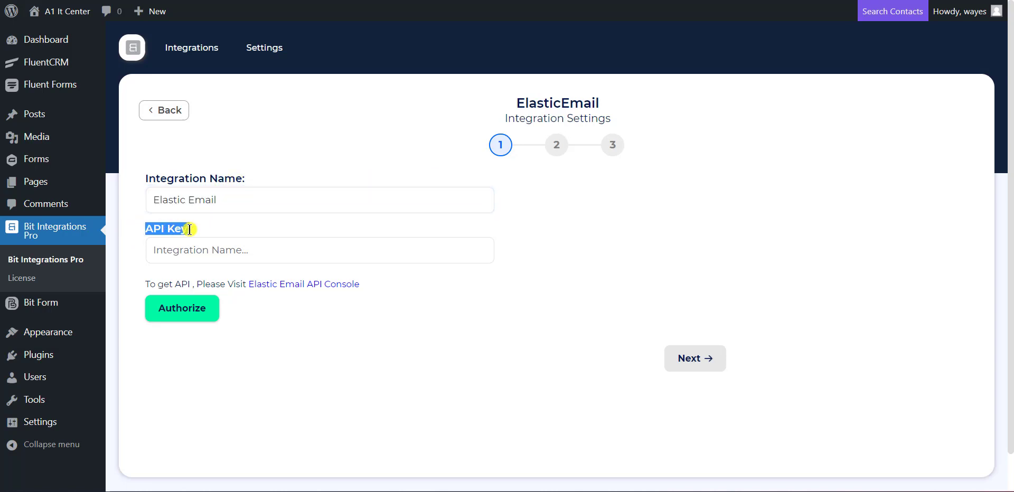
left_click(217, 229)
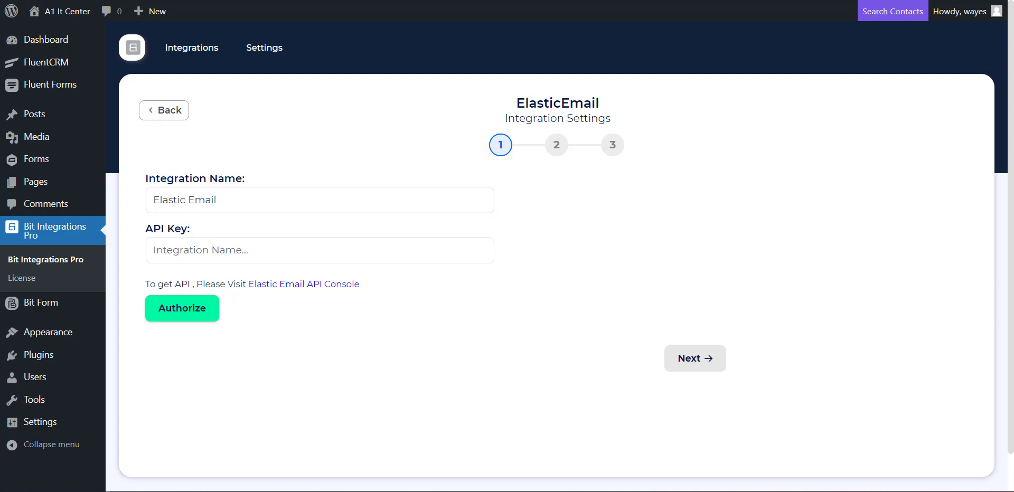
- Switch to the Elastic Email tab and open the account Settings page
key("ctrl+Tab")
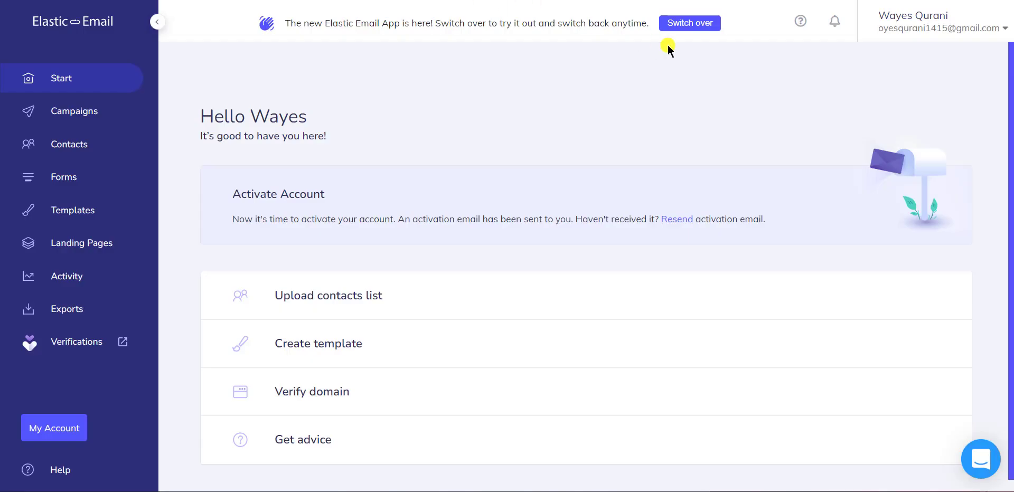
left_click(927, 20)
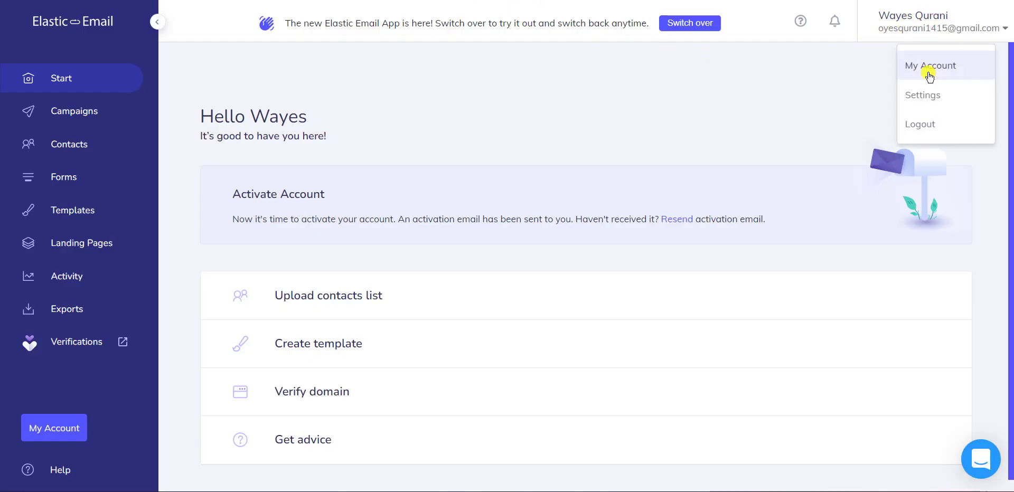
left_click(930, 105)
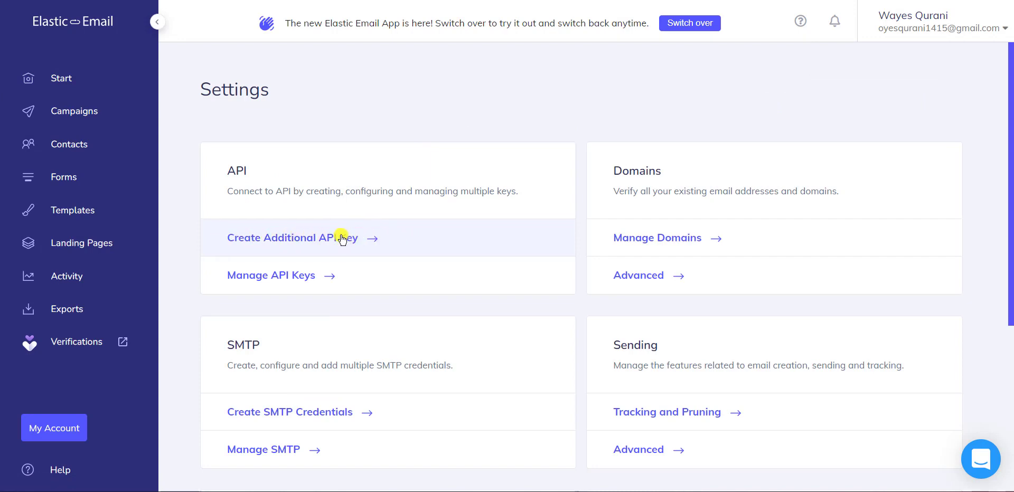
- Create an additional Elastic Email API key named 'Bit Integrations' with Full access
left_click(259, 235)
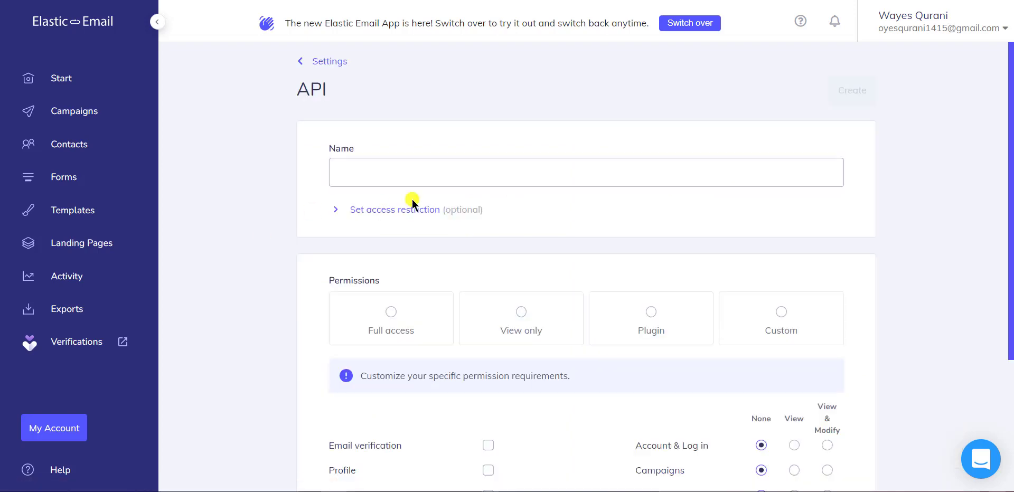
left_click(407, 180)
type("Bi")
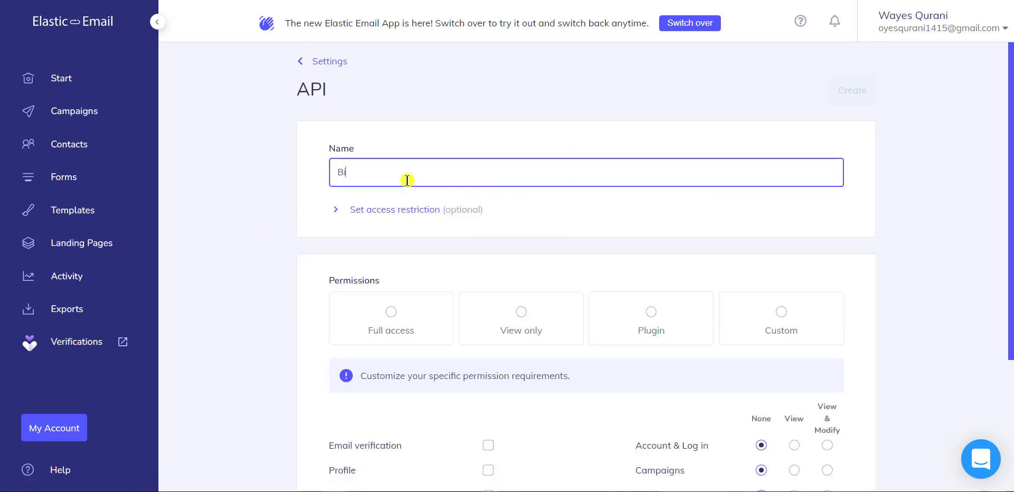
type("t Inte")
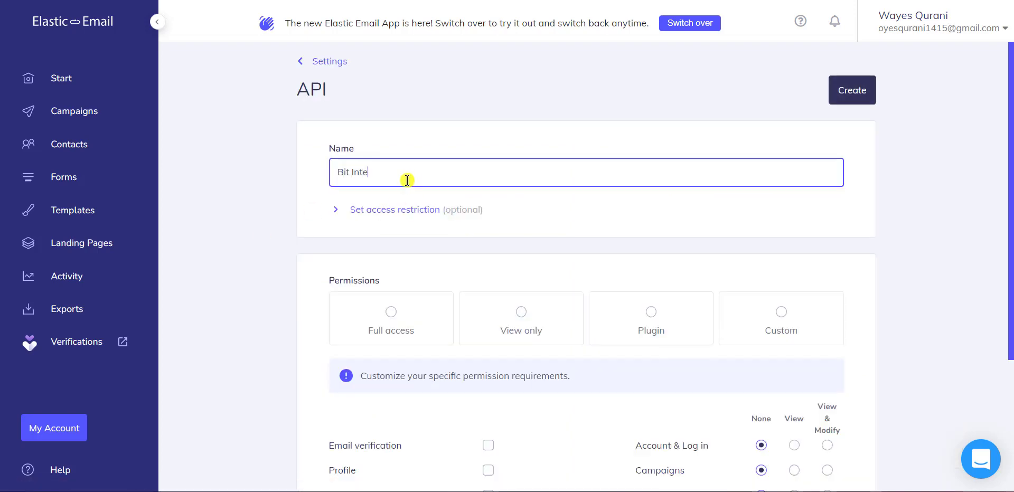
type("grations")
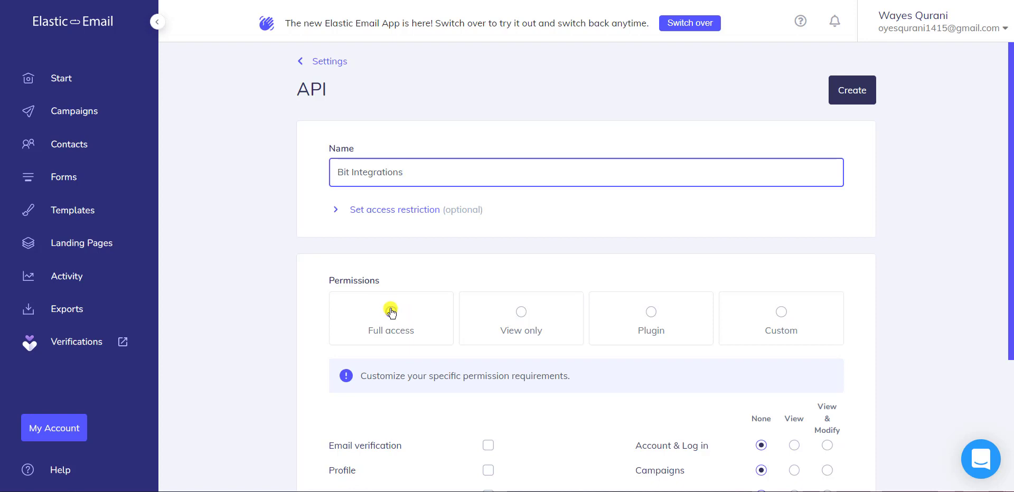
left_click(391, 312)
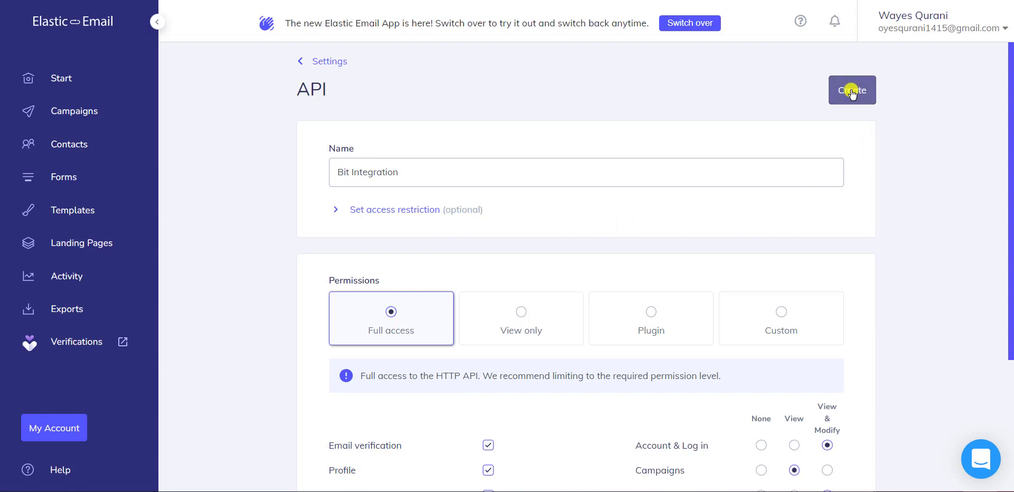
left_click(851, 91)
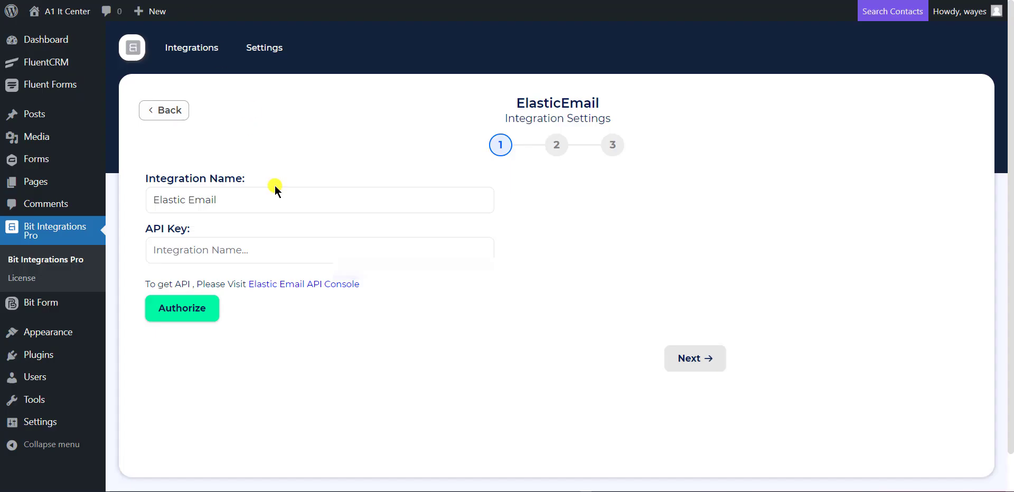
- Paste the new API key into the API Key field and authorize the ElasticEmail connection
left_click(277, 253)
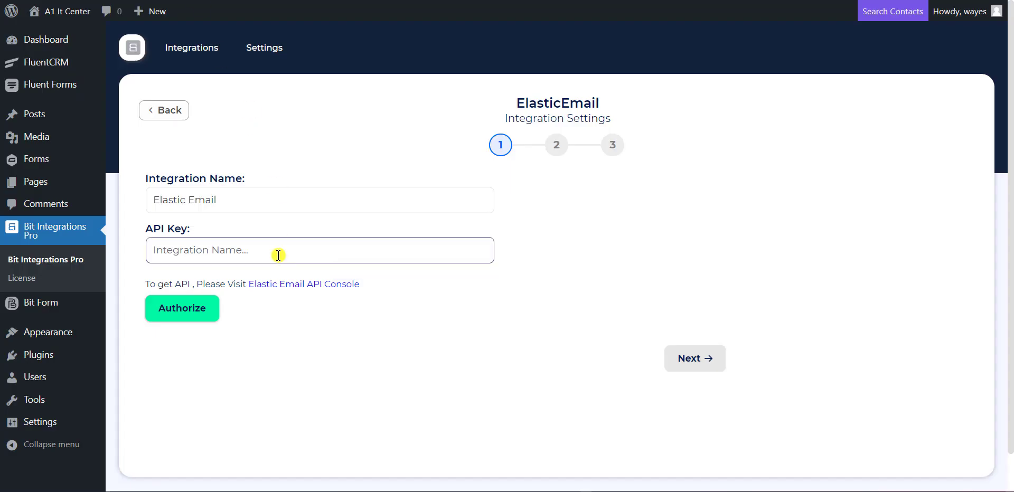
key("ctrl+v")
left_click(246, 315)
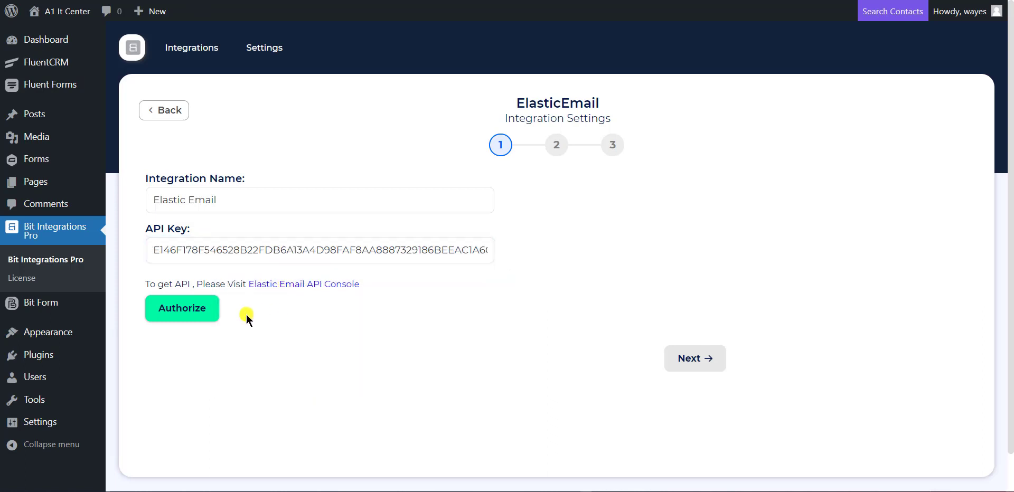
left_click(199, 318)
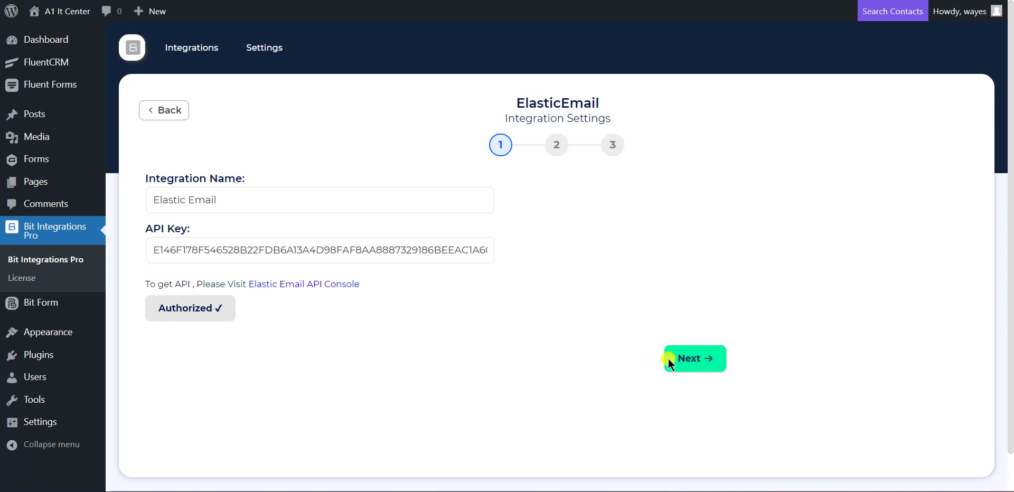
- Target the Bit Integrations list and map the form's Email field to Email
left_click(699, 368)
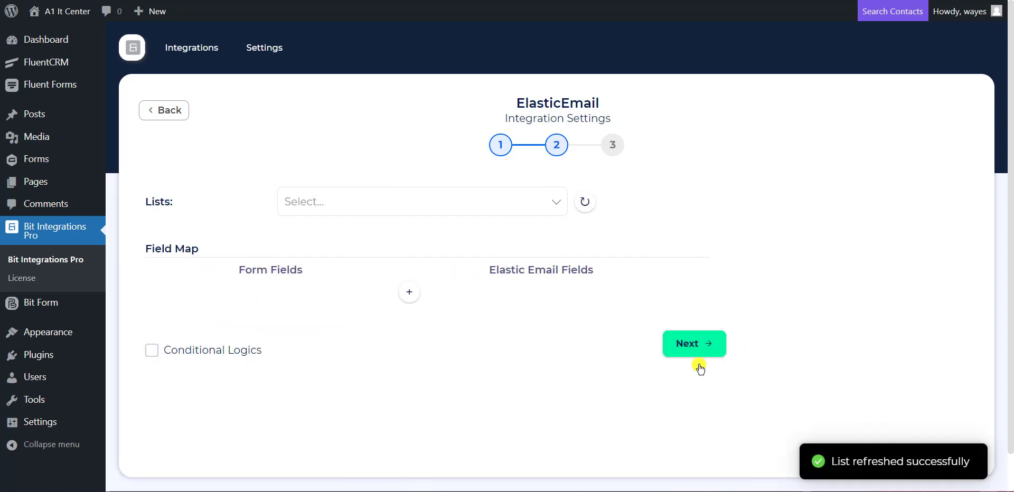
left_click(382, 201)
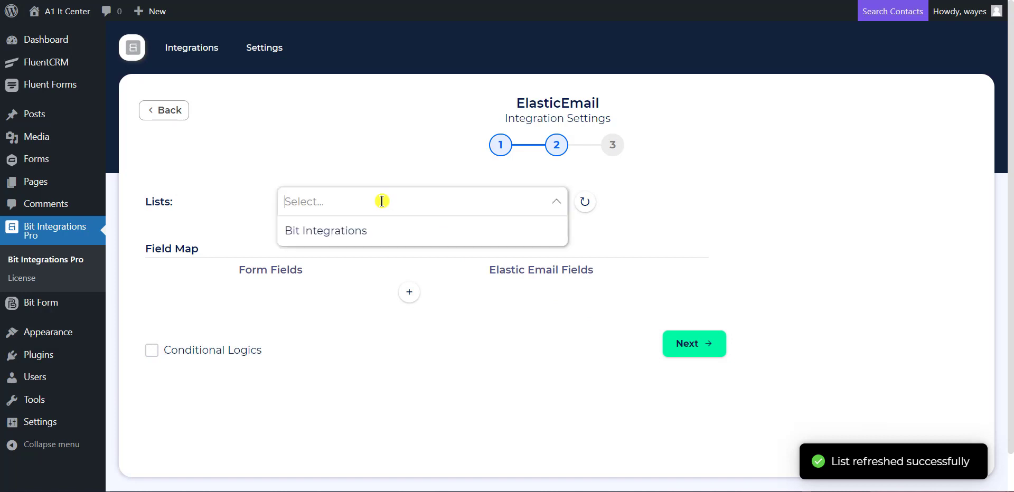
left_click(371, 236)
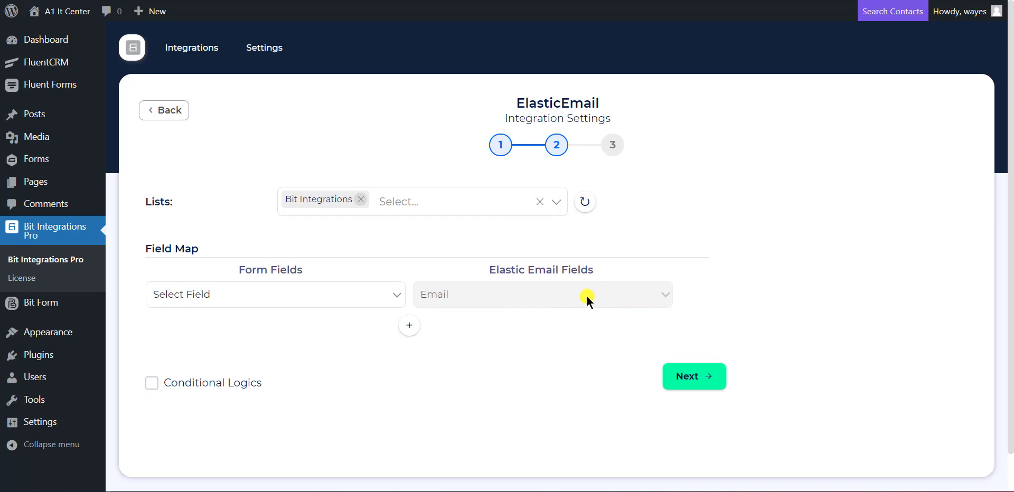
left_click(340, 299)
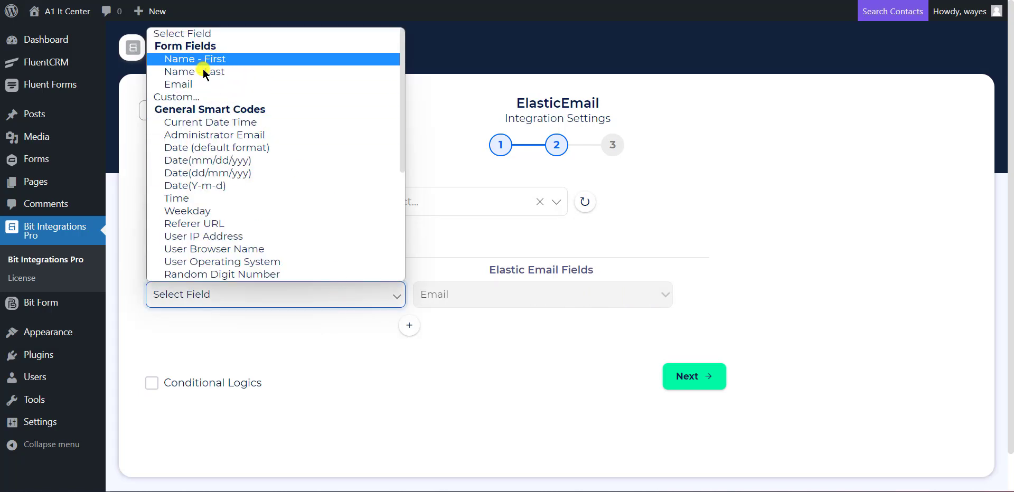
left_click(189, 84)
- Add a mapping row linking Name - First to FirstName
left_click(407, 325)
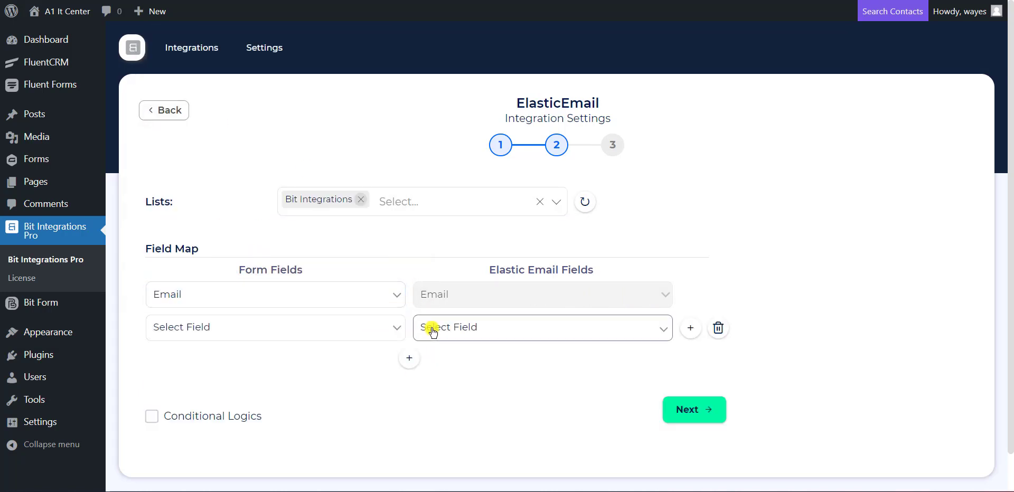
left_click(431, 327)
left_click(452, 358)
left_click(350, 331)
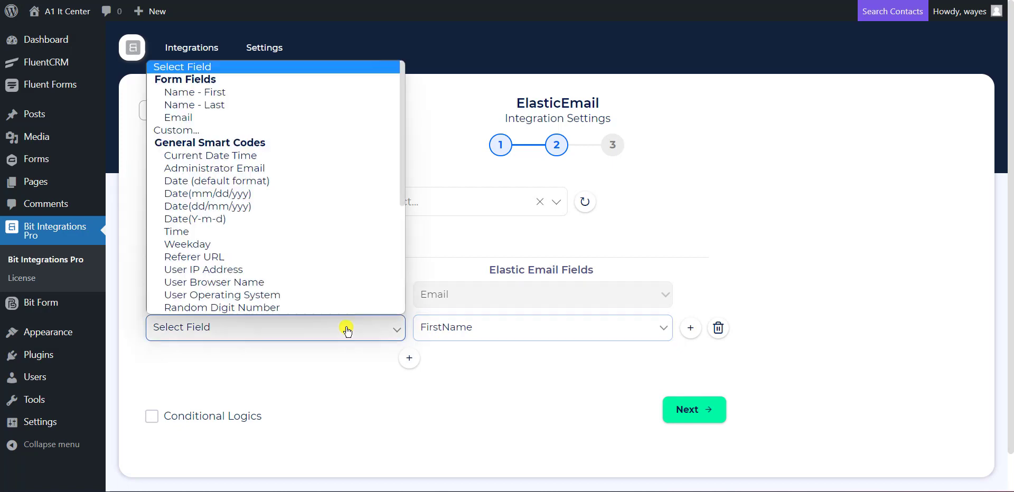
left_click(202, 94)
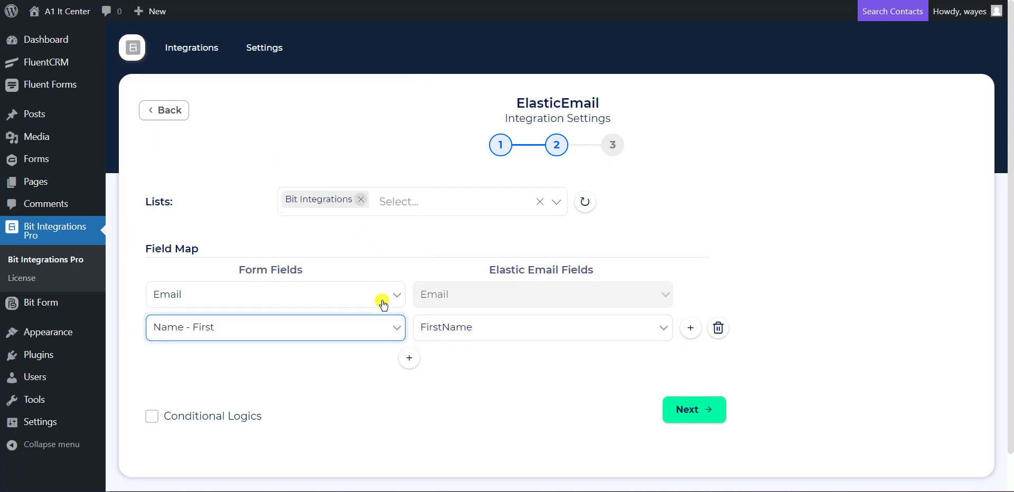
- Add a third mapping row linking Name - Last to LastName
left_click(409, 358)
left_click(464, 359)
left_click(471, 406)
left_click(346, 360)
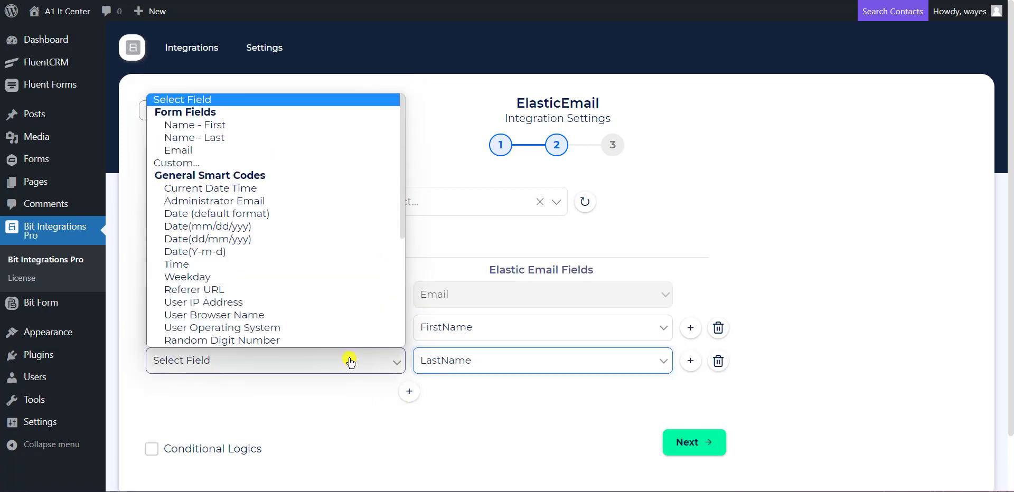
left_click(206, 140)
scroll(535, 423, "down", 1)
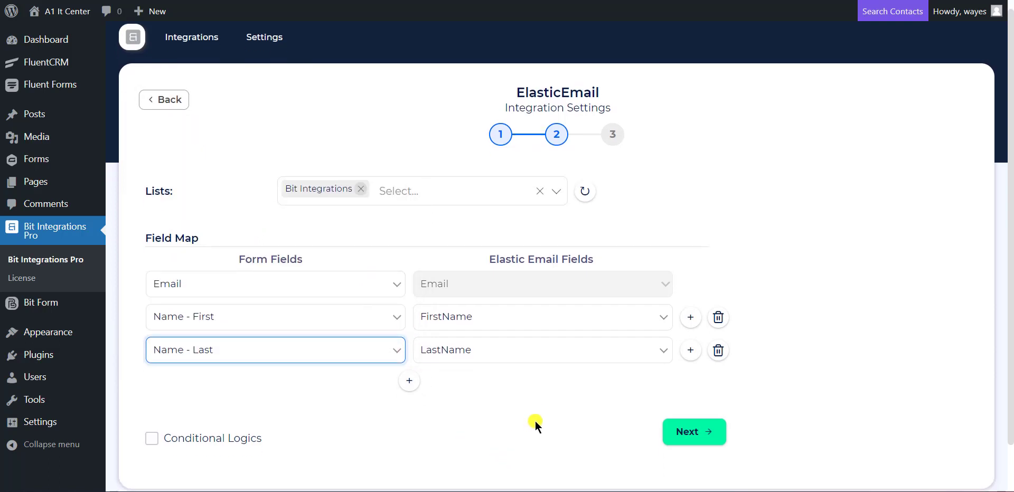
left_click(545, 384)
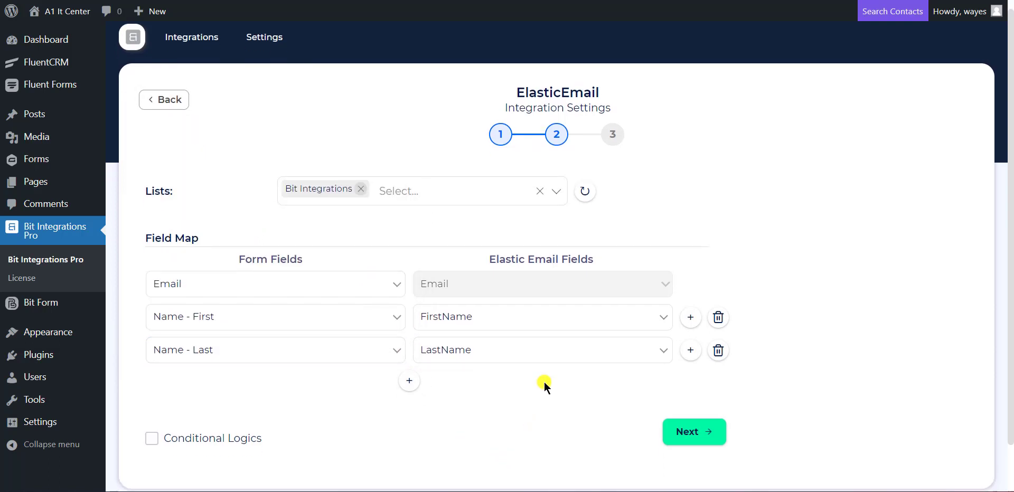
- Finish and save the integration, then switch to the site's Gravity Form page
left_click(681, 437)
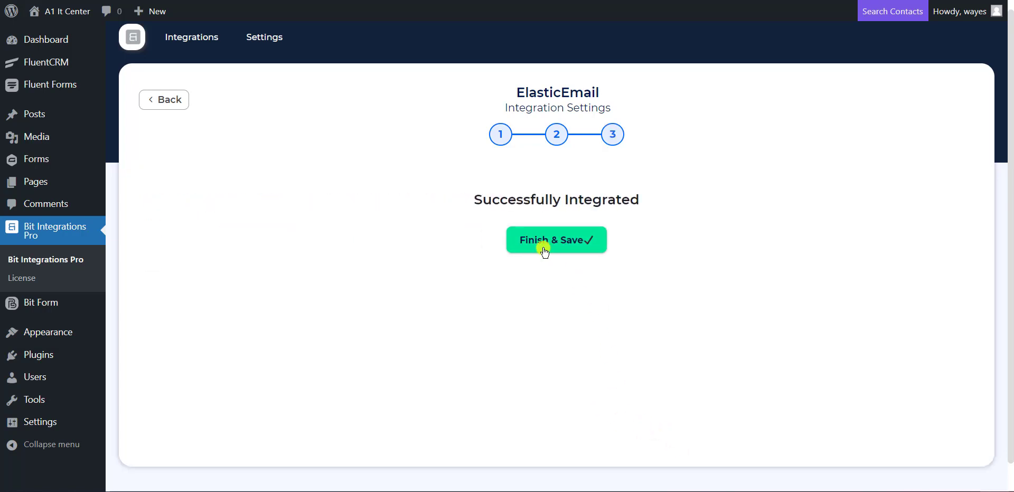
left_click(544, 250)
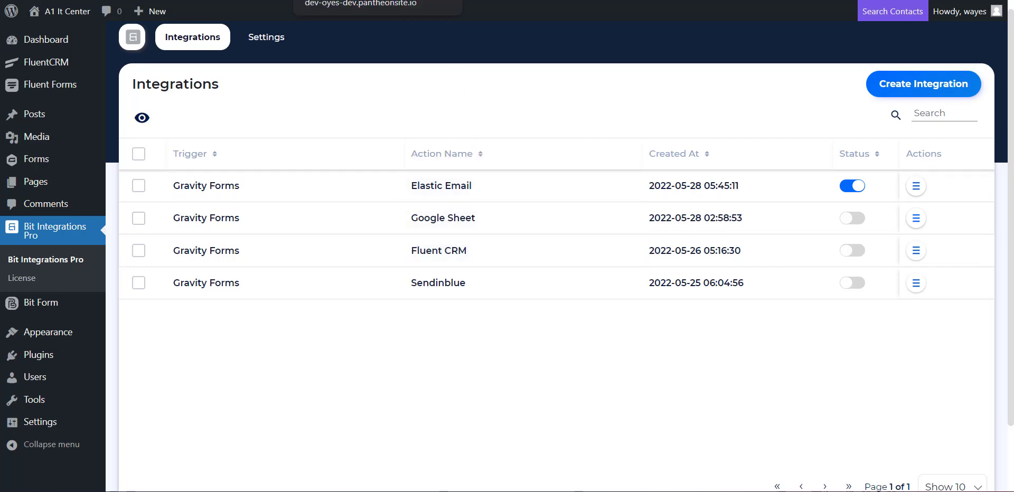
left_click(370, 0)
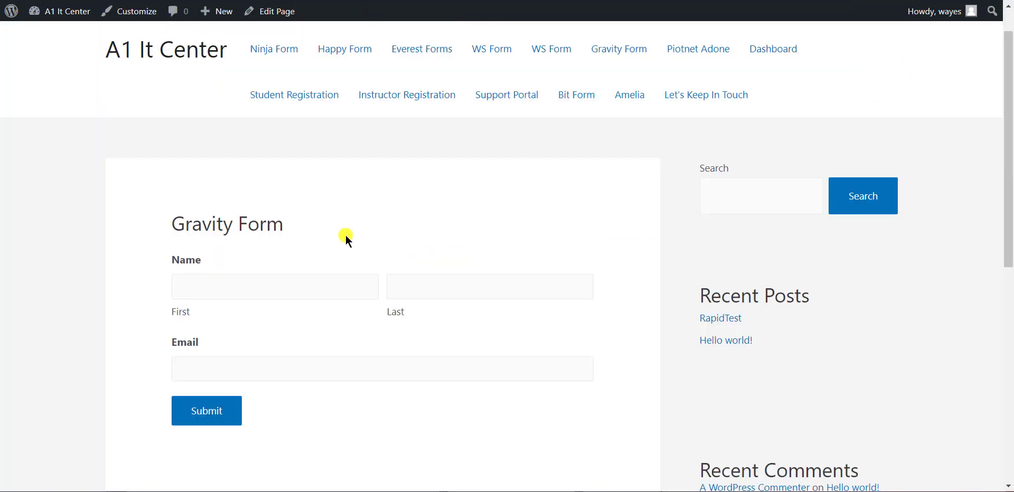
- Fill in the test contact's first name, last name and e-mail address, then submit the form
left_click(267, 286)
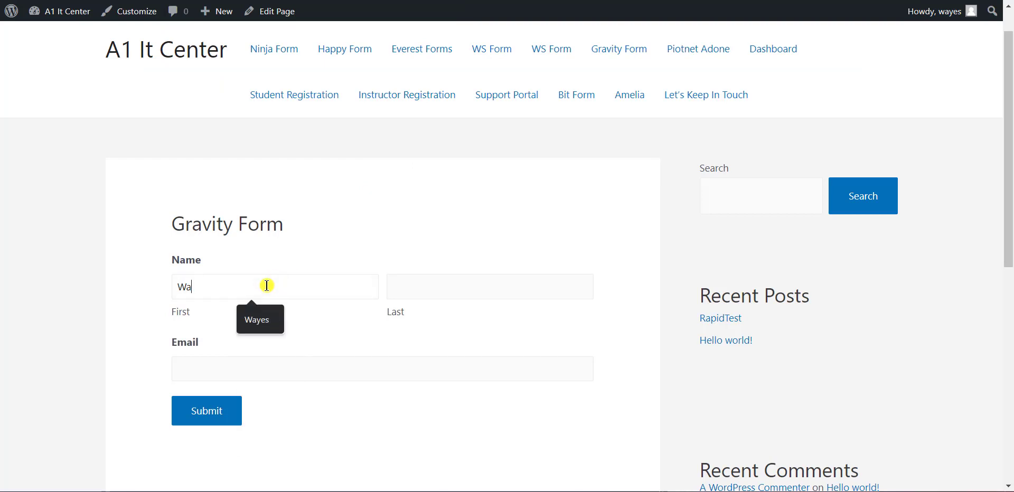
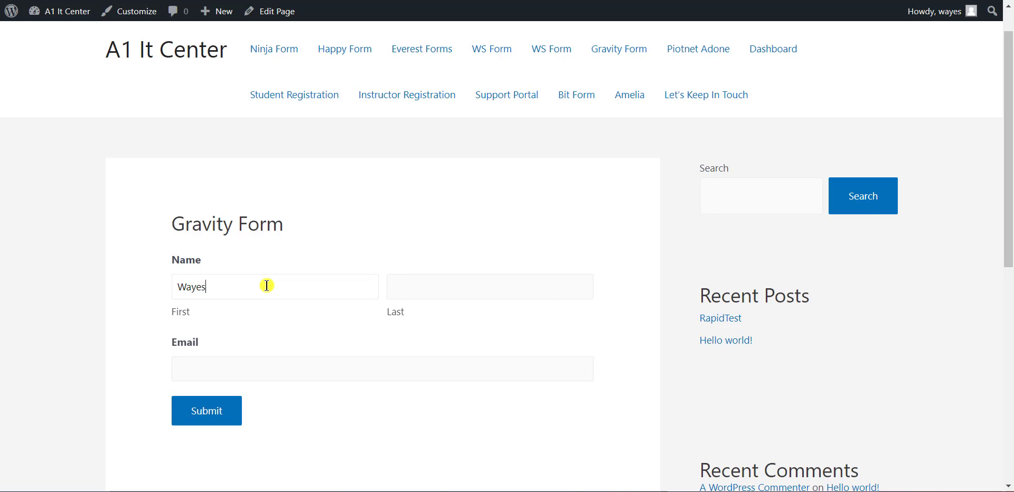
left_click(423, 285)
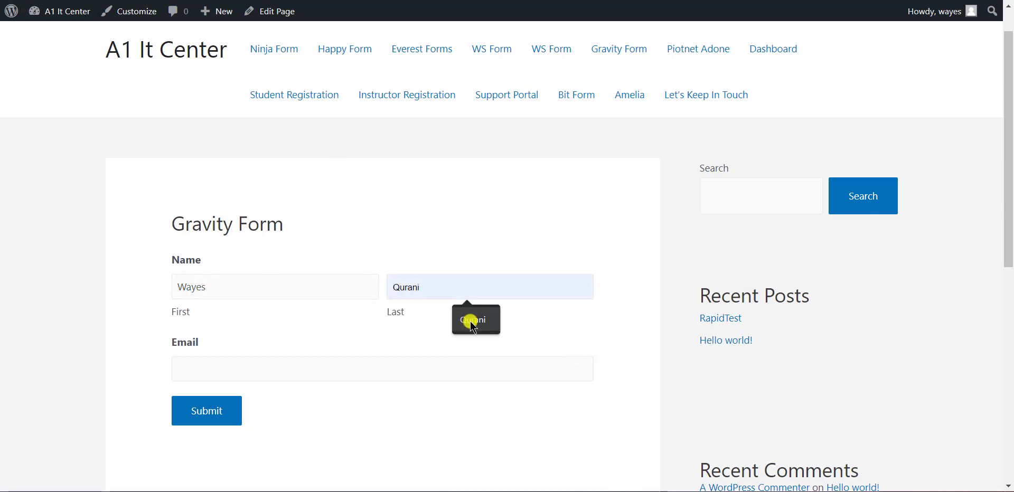
left_click(469, 320)
left_click(318, 374)
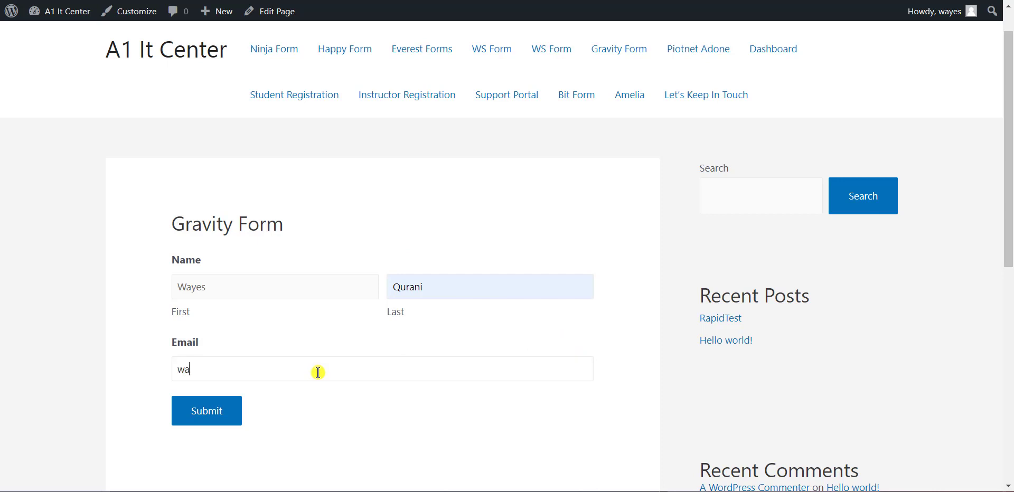
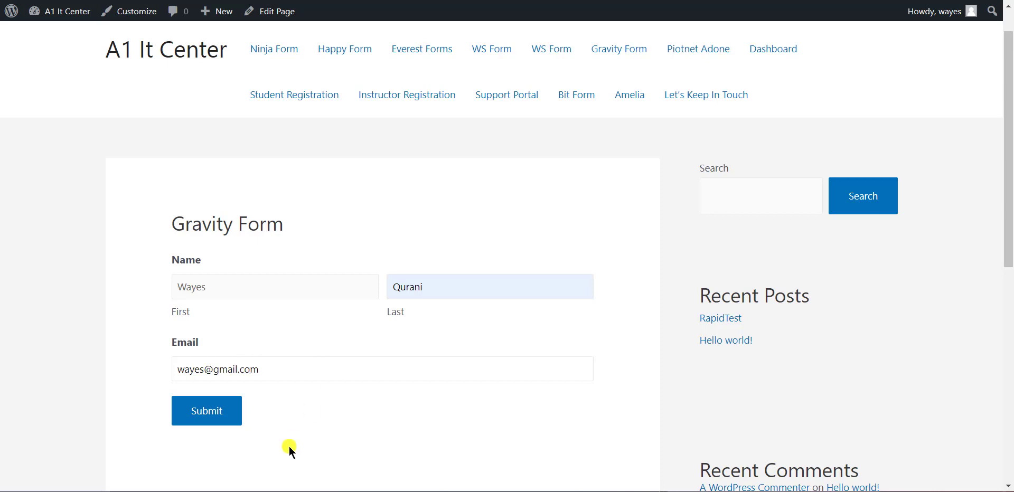
left_click(261, 426)
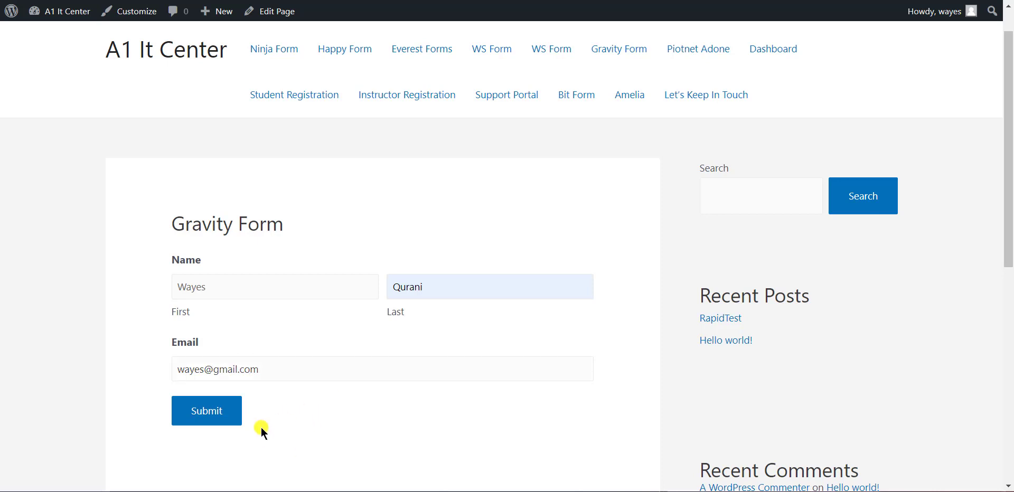
left_click(216, 414)
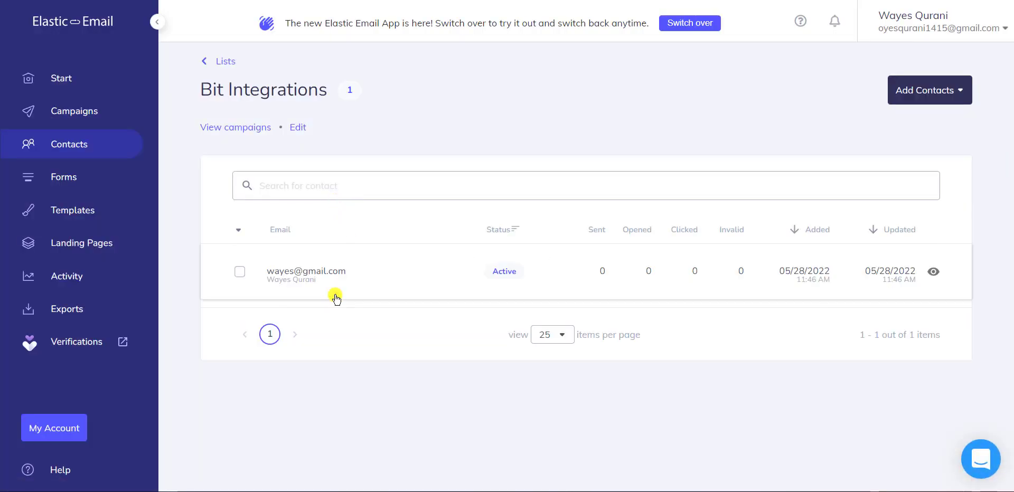
- Open the new contact's details in the Bit Integrations list, then return to the WordPress tab
left_click(305, 272)
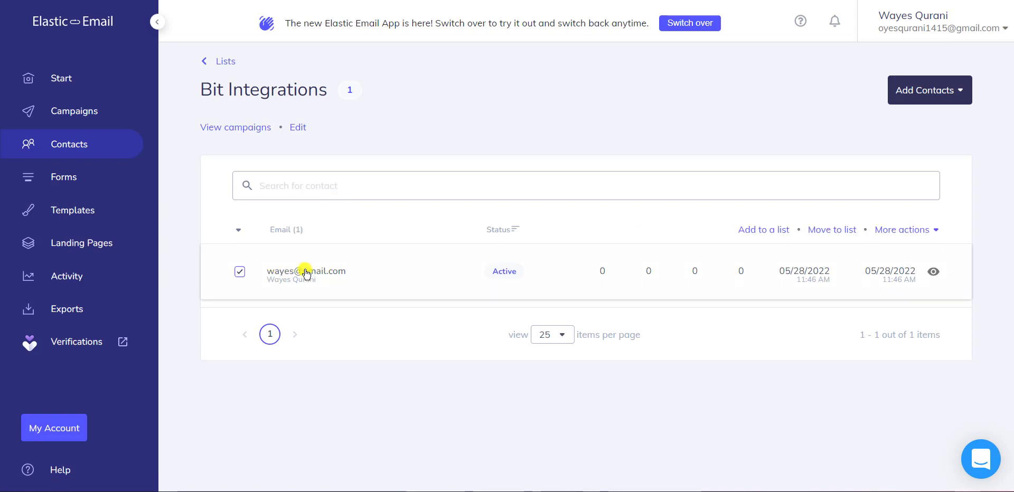
left_click(300, 275)
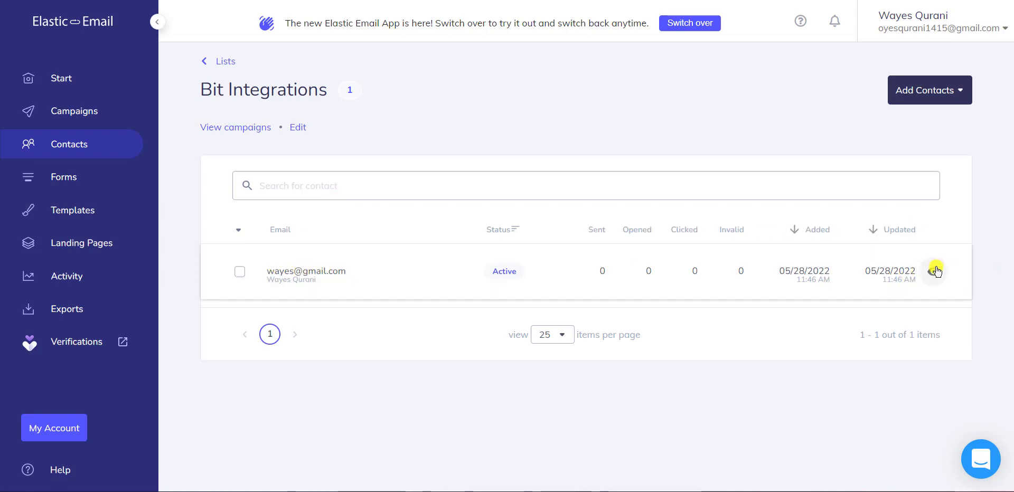
left_click(934, 270)
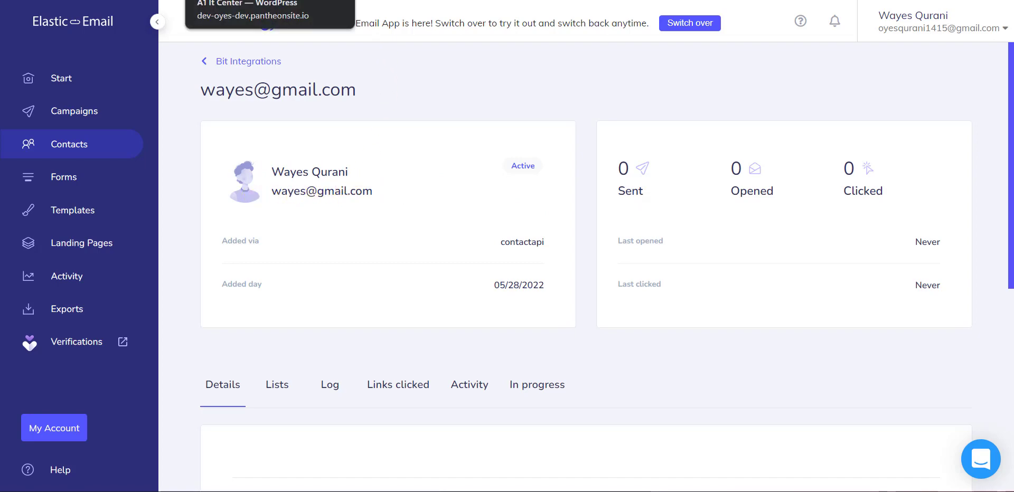
left_click(238, 0)
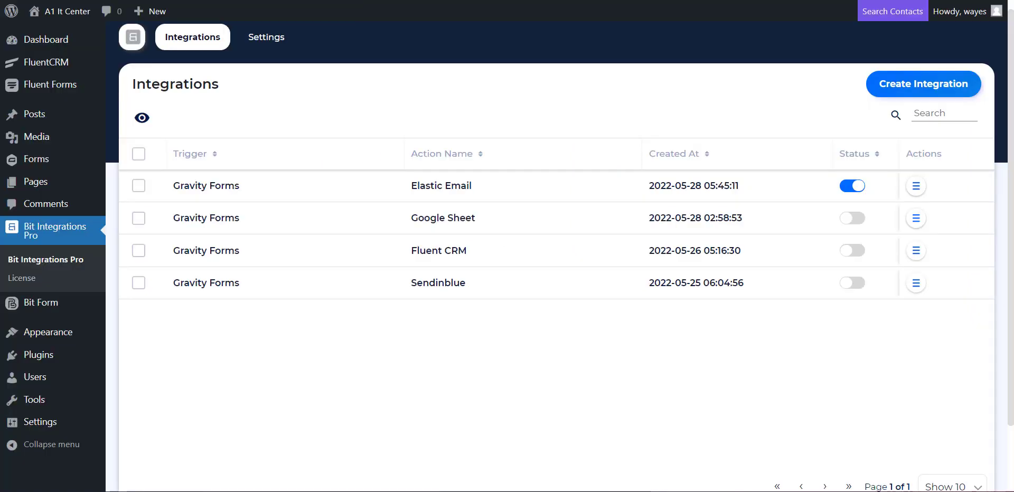
left_click(910, 188)
left_click(891, 230)
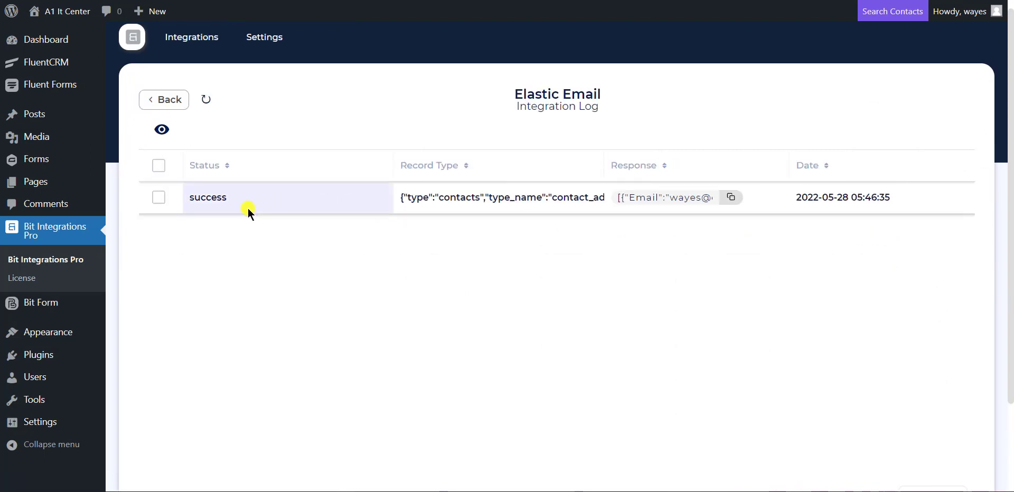
left_click_drag(222, 199, 182, 197)
left_click(373, 274)
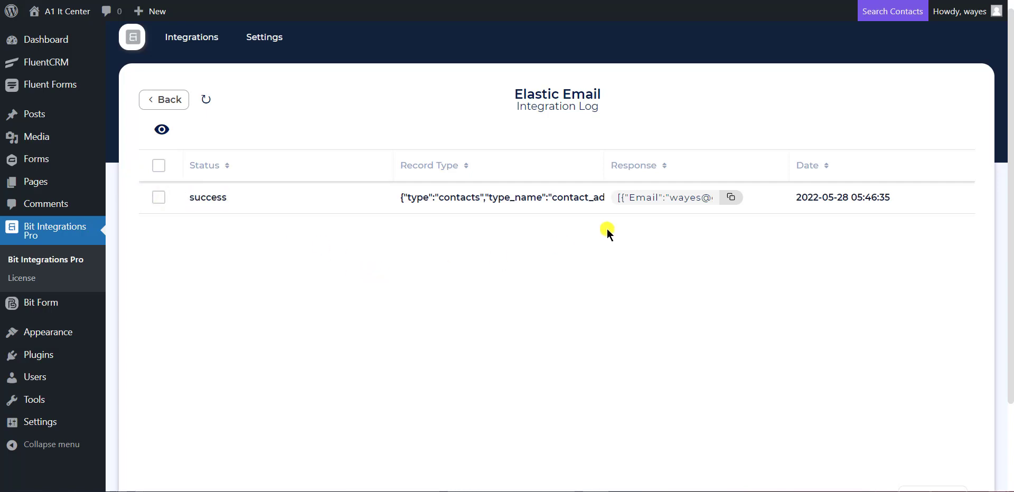
left_click_drag(640, 196, 740, 217)
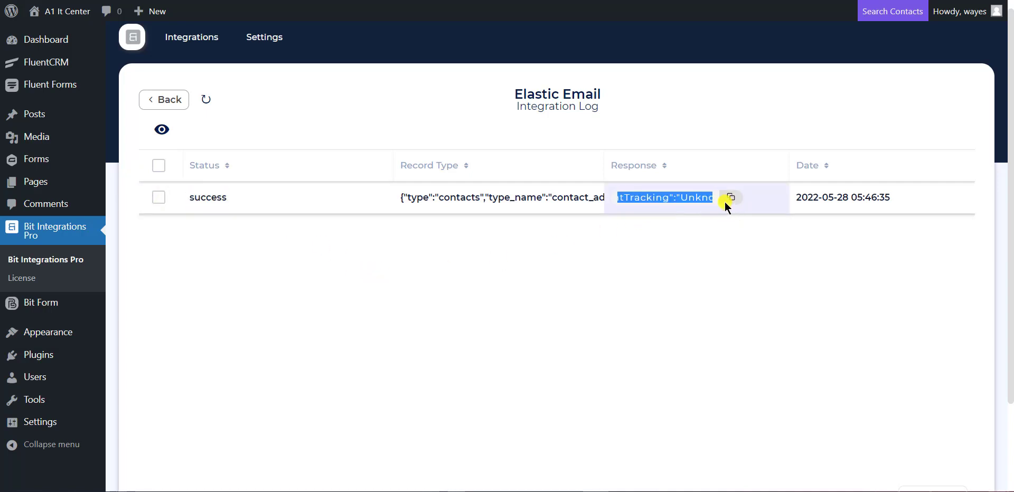
left_click(690, 201)
left_click(733, 199)
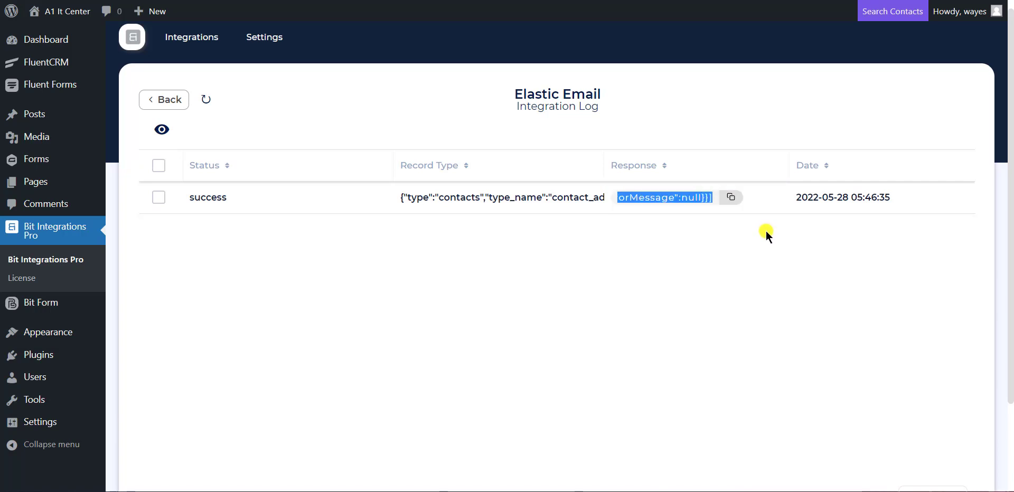
left_click(632, 246)
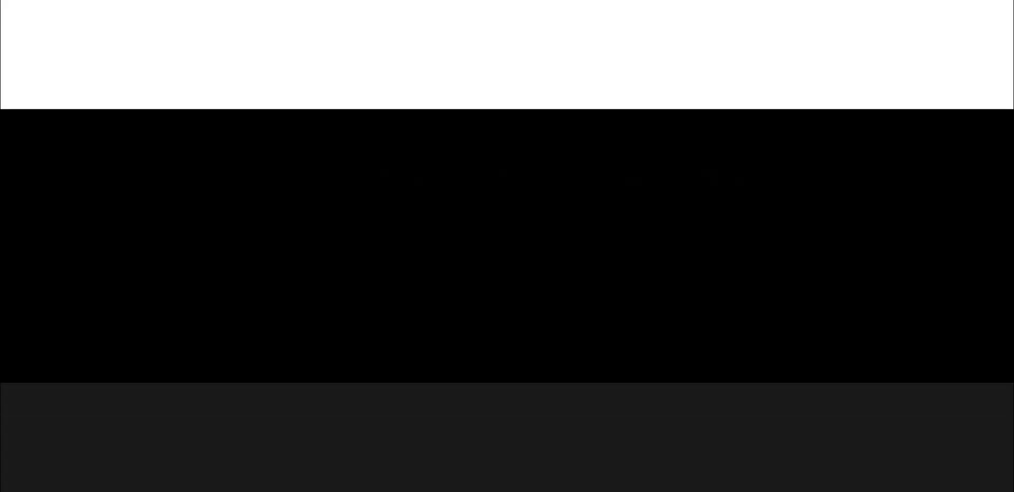